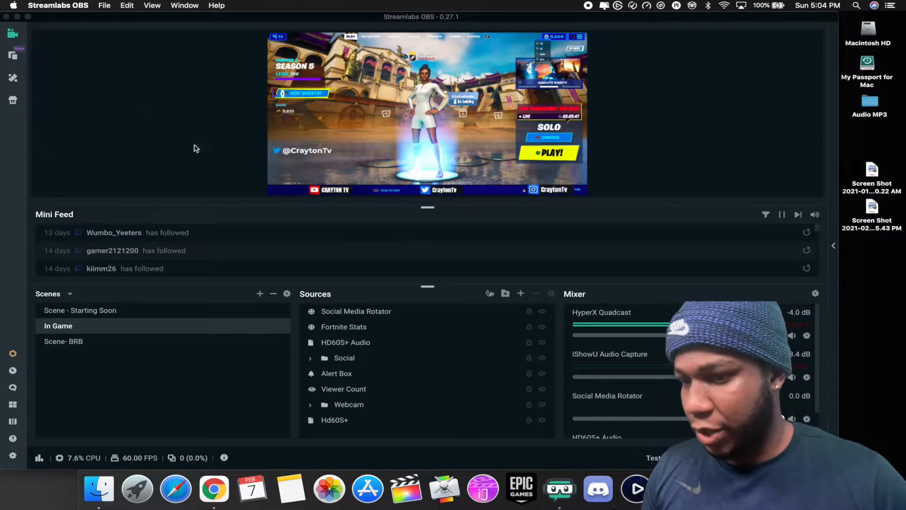
# - Minimize the Streamlabs OBS window and highlight the !wins command in the Fortnite Winstreak forum post
pyautogui.press('super+m')
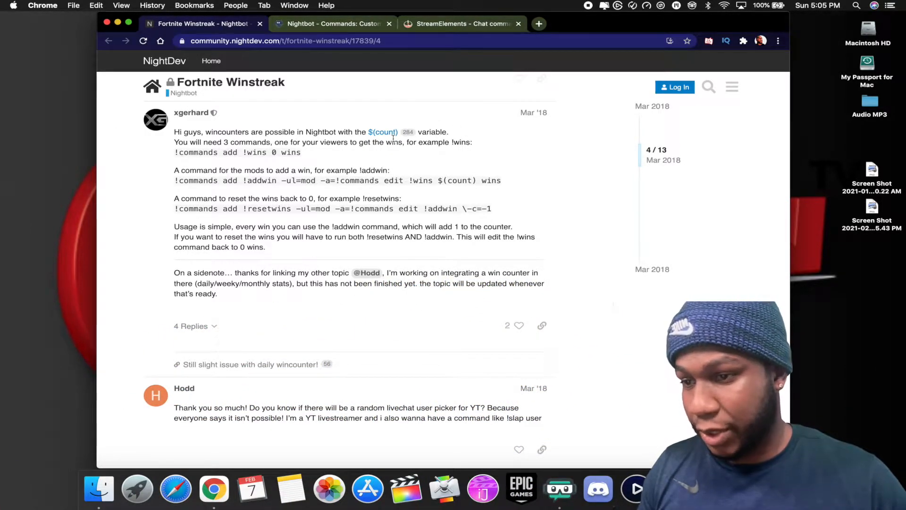
pyautogui.moveTo(174, 153); pyautogui.dragTo(299, 155)
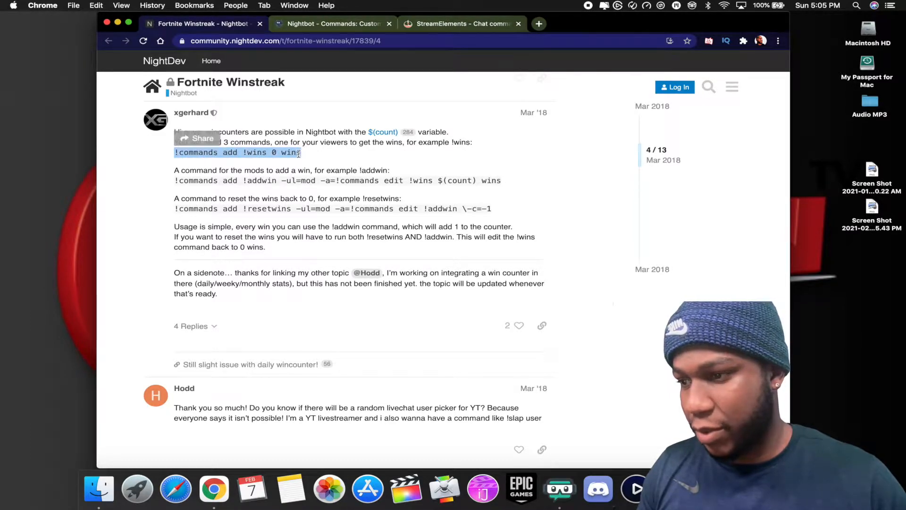
# - Load twitch.tv in a new browser tab and open the account's own channel page with its stream chat
pyautogui.click(538, 24)
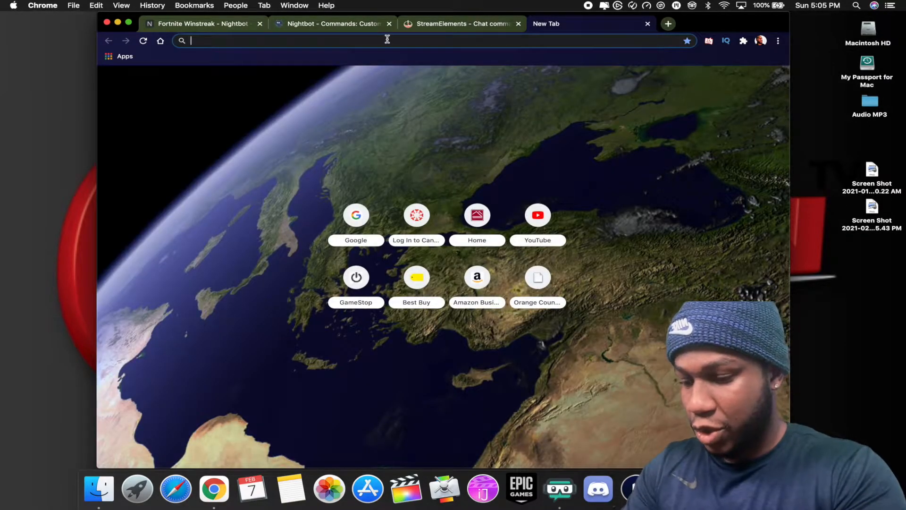
pyautogui.write('twitch.tv')
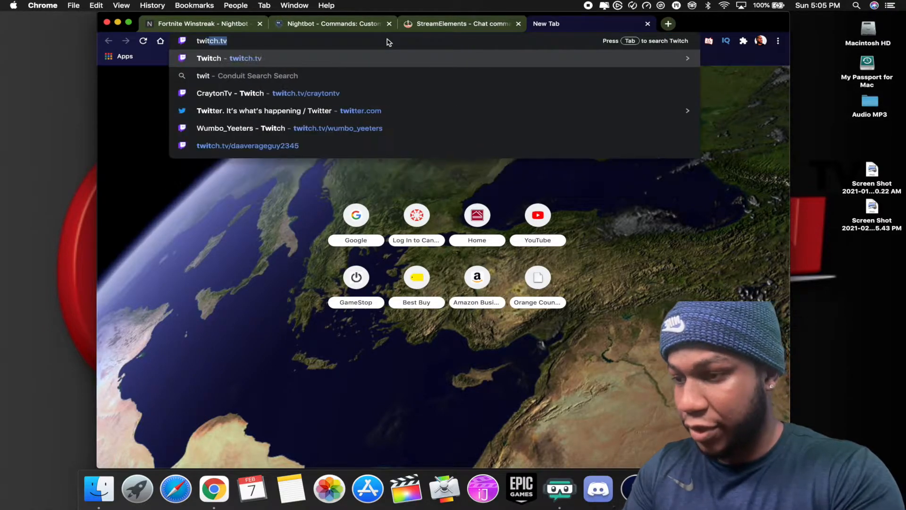
pyautogui.press('Return')
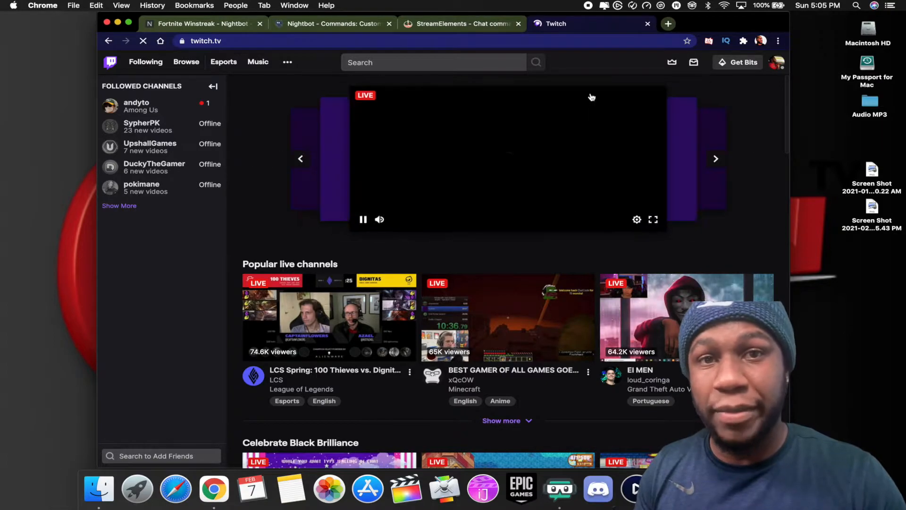
pyautogui.click(774, 66)
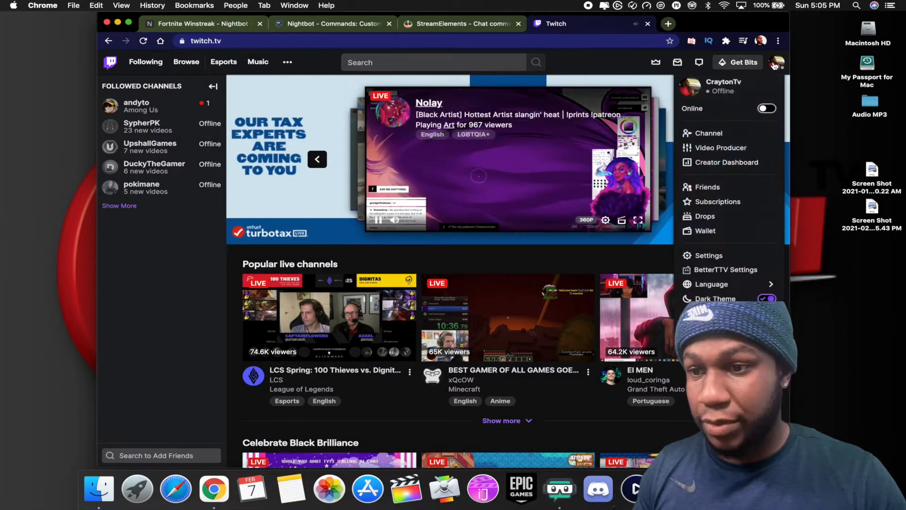
pyautogui.click(710, 135)
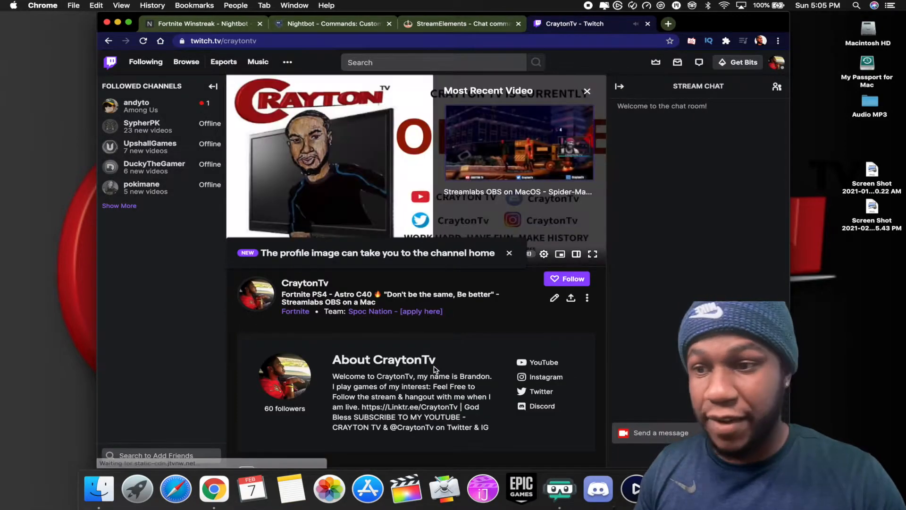
# - Examine the !addwin command in the Fortnite Winstreak forum post and return to the channel's Twitch chat
pyautogui.click(222, 26)
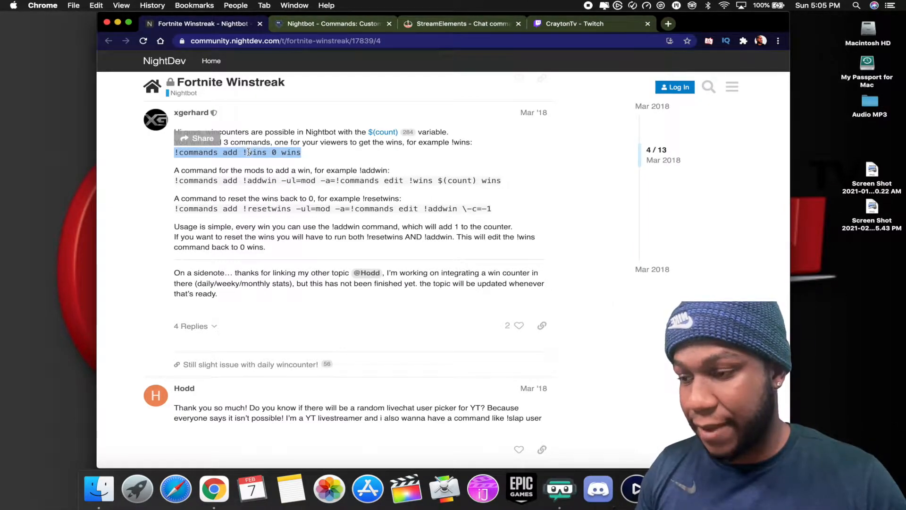
pyautogui.moveTo(174, 180); pyautogui.dragTo(502, 183)
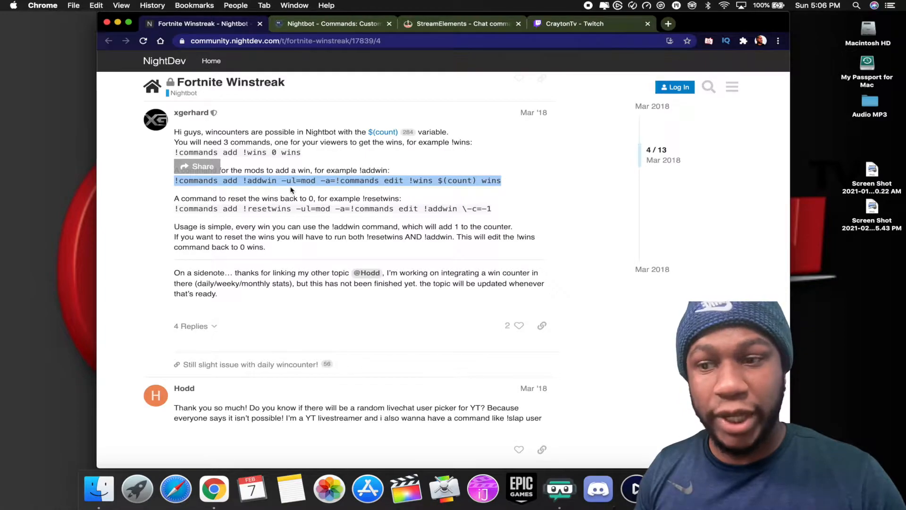
pyautogui.click(538, 26)
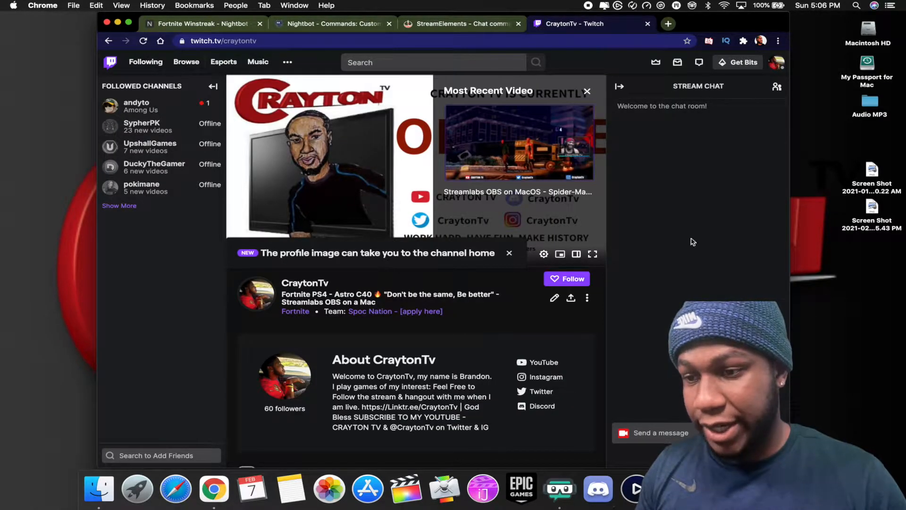
# - Copy the full !resetwins command line from the Fortnite Winstreak forum post and send it in the channel's Twitch chat
pyautogui.click(214, 26)
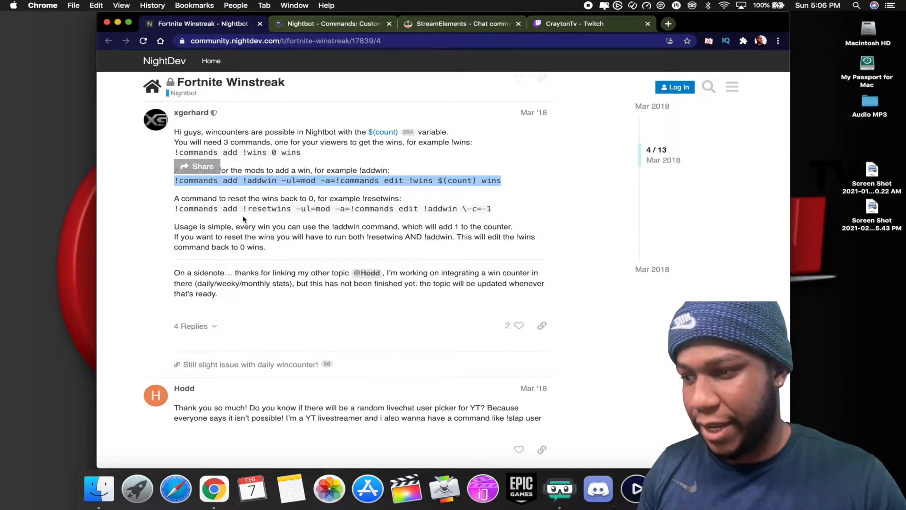
pyautogui.moveTo(172, 209); pyautogui.dragTo(491, 210)
pyautogui.press('super+c')
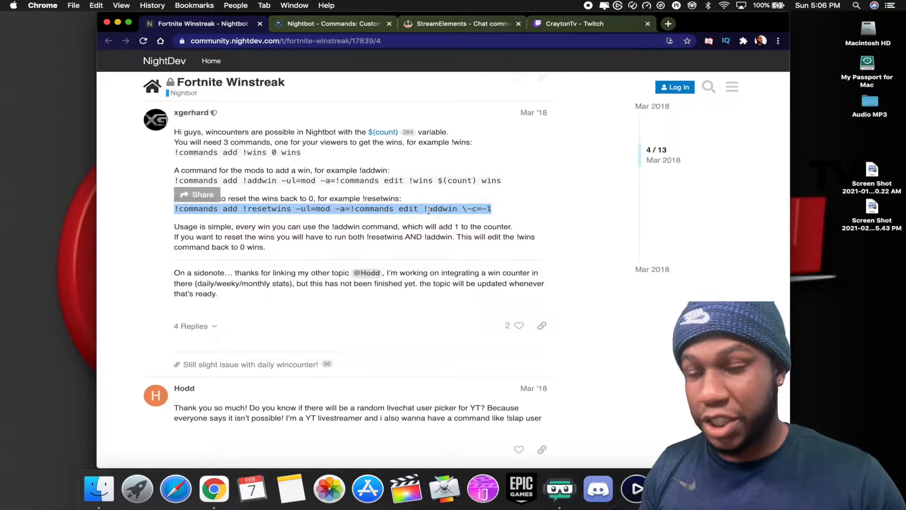
pyautogui.rightClick(308, 207)
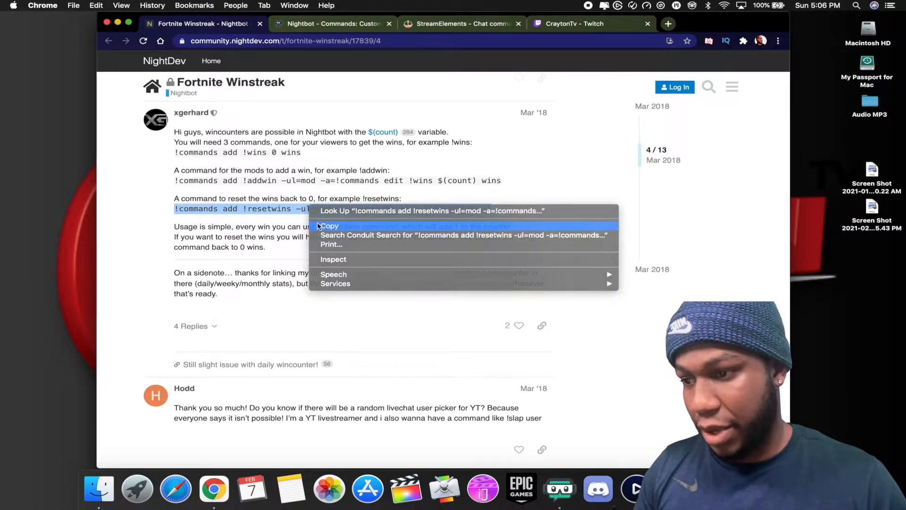
pyautogui.click(325, 223)
pyautogui.click(573, 23)
pyautogui.rightClick(658, 432)
pyautogui.click(669, 403)
pyautogui.press('Return')
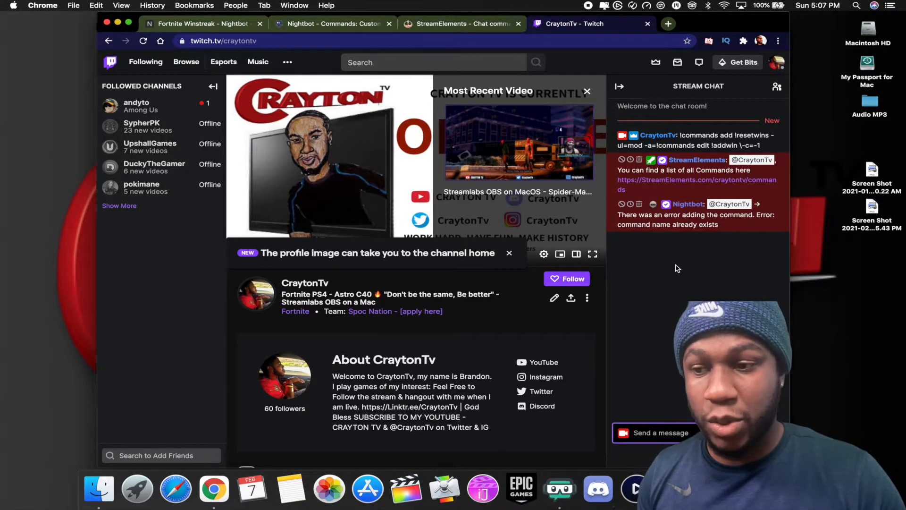
# - Check the !addwin, !resetwins and !wins entries across both pages of Nightbot's custom commands
pyautogui.click(203, 23)
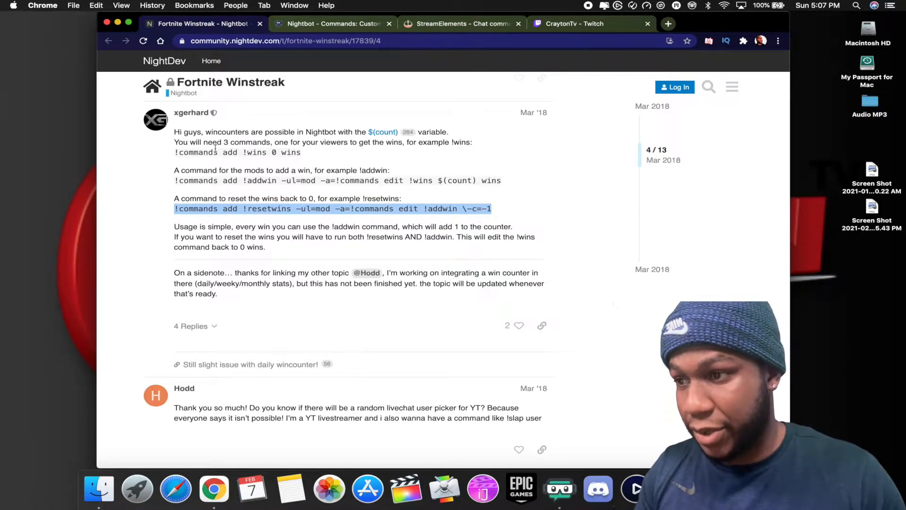
pyautogui.click(303, 28)
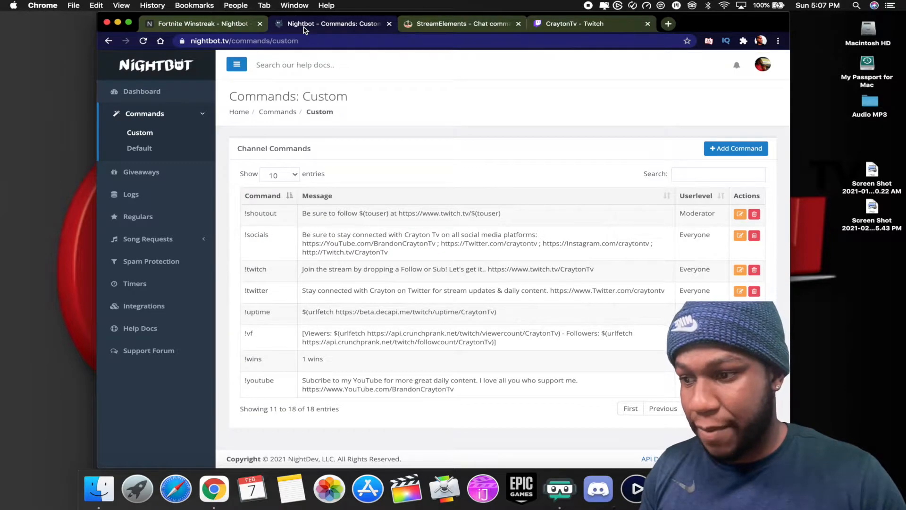
pyautogui.click(675, 409)
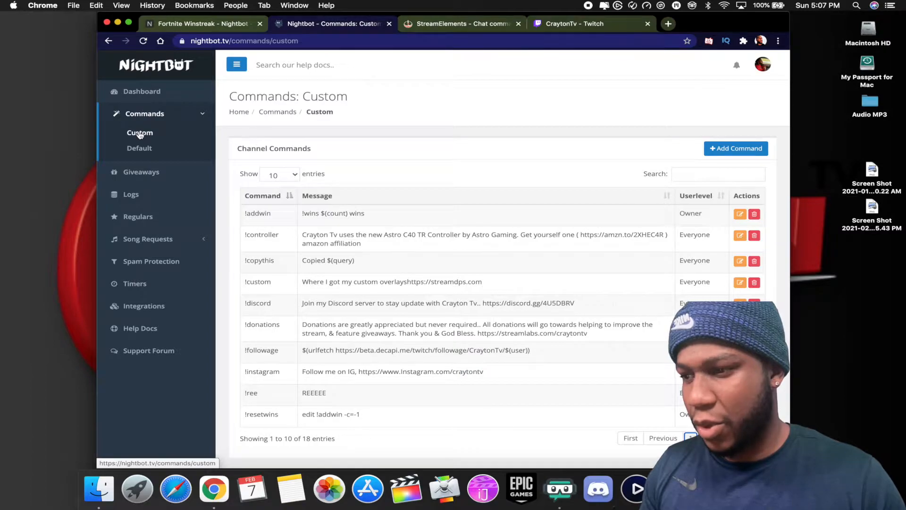
pyautogui.scroll(-1, 278, 202)
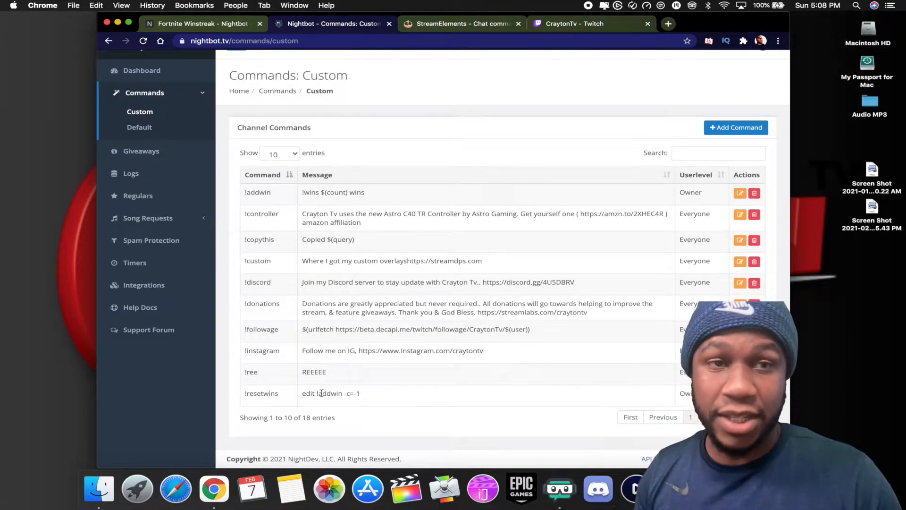
pyautogui.click(706, 417)
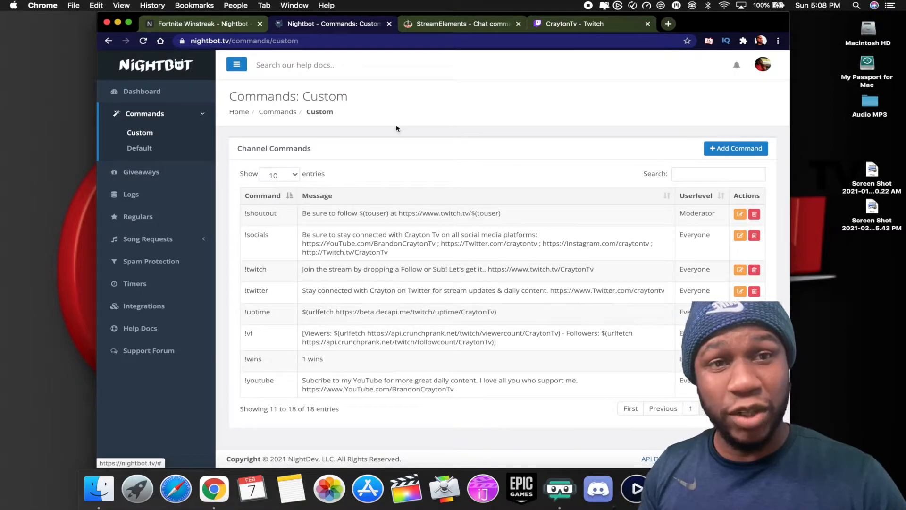
# - Open the chat commands in StreamElements and look through the whole list of custom commands
pyautogui.click(443, 25)
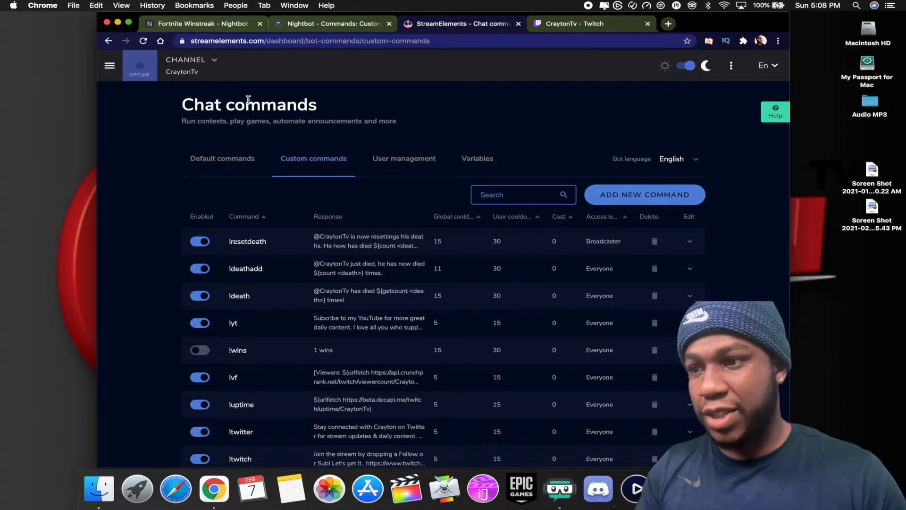
pyautogui.click(109, 68)
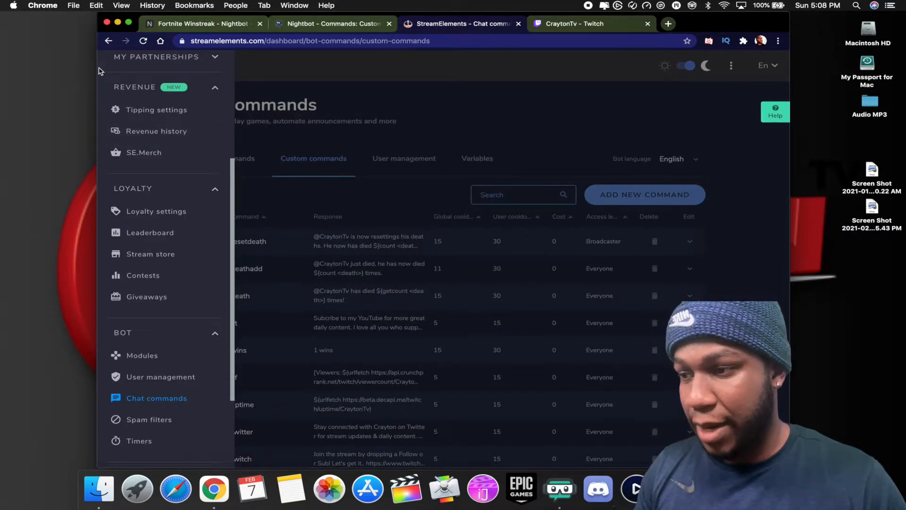
pyautogui.scroll(-5, 137, 123)
pyautogui.click(159, 284)
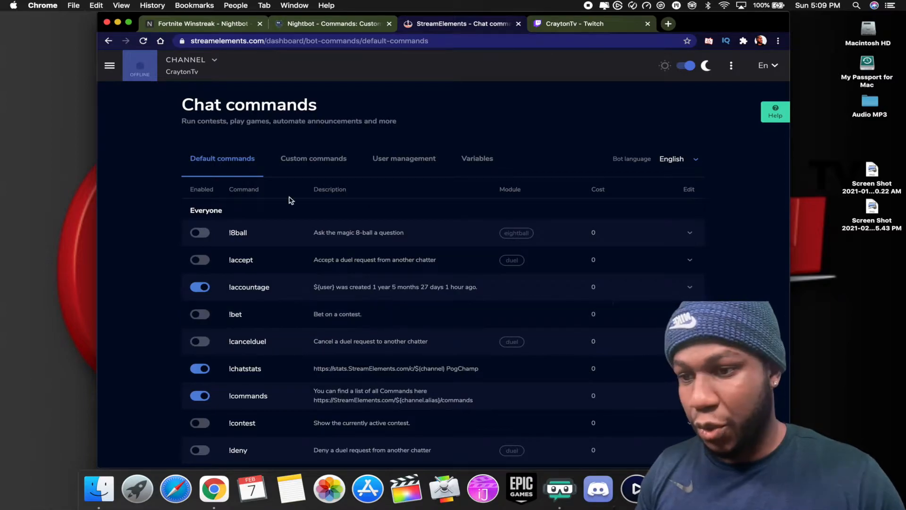
pyautogui.click(304, 161)
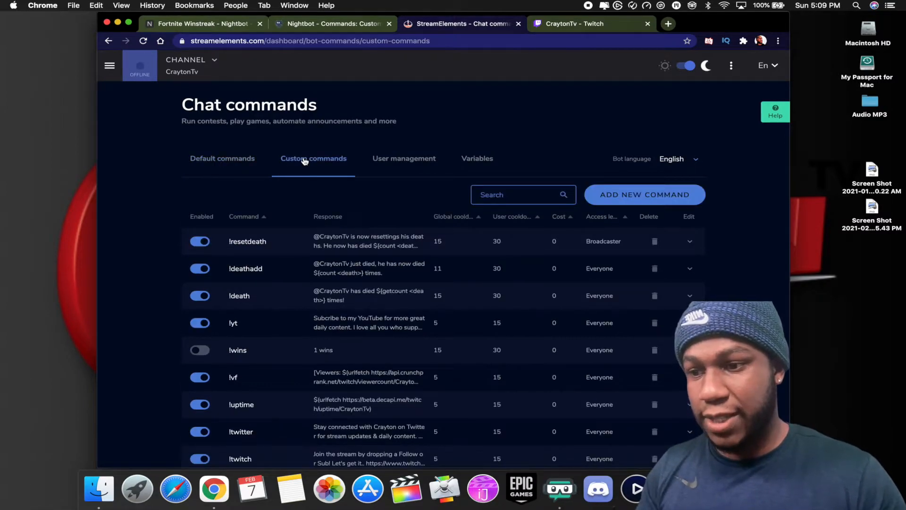
pyautogui.scroll(-2, 324, 330)
pyautogui.scroll(-8, 323, 330)
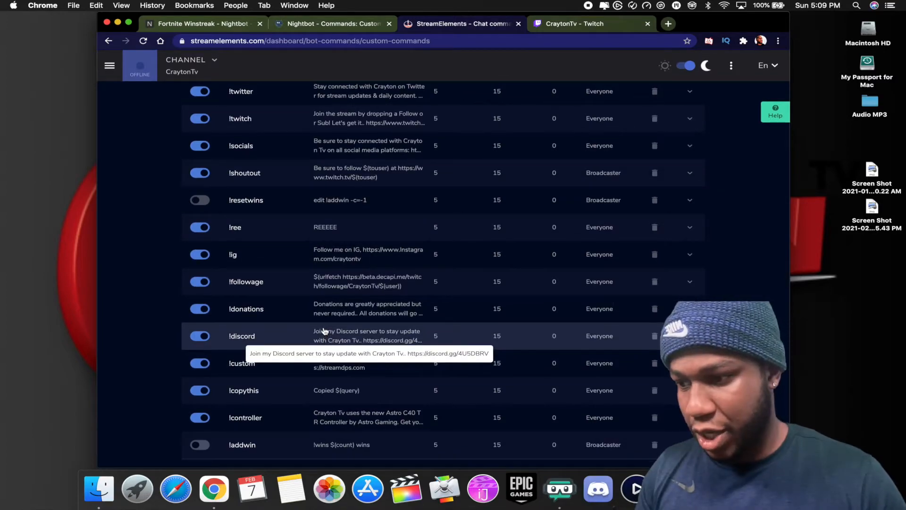
pyautogui.scroll(10, 255, 377)
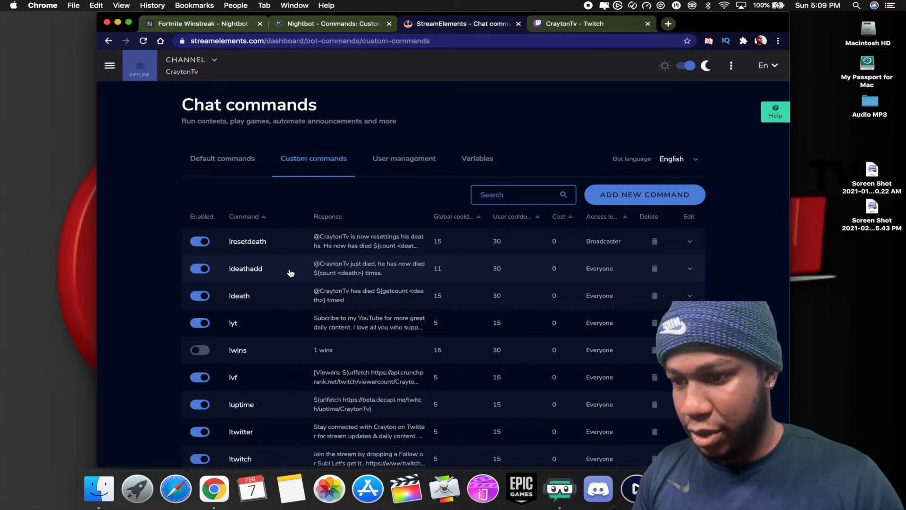
# - Examine the !resetdeath command's response, its count variable and its advanced settings, and collapse the entry again
pyautogui.click(295, 250)
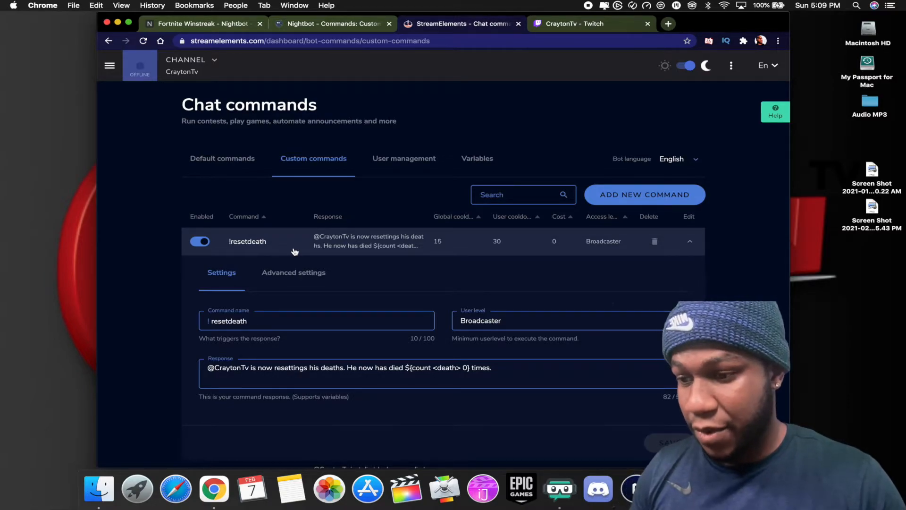
pyautogui.click(405, 368)
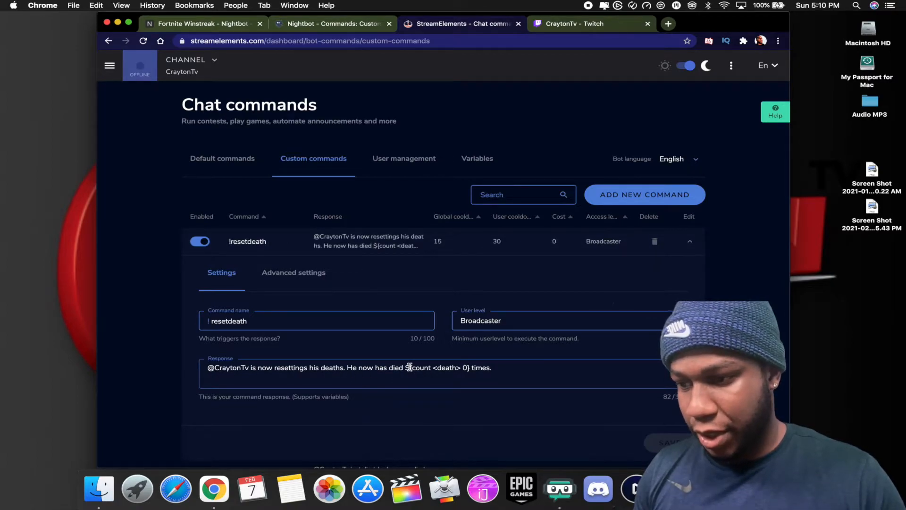
pyautogui.moveTo(405, 367); pyautogui.dragTo(502, 371)
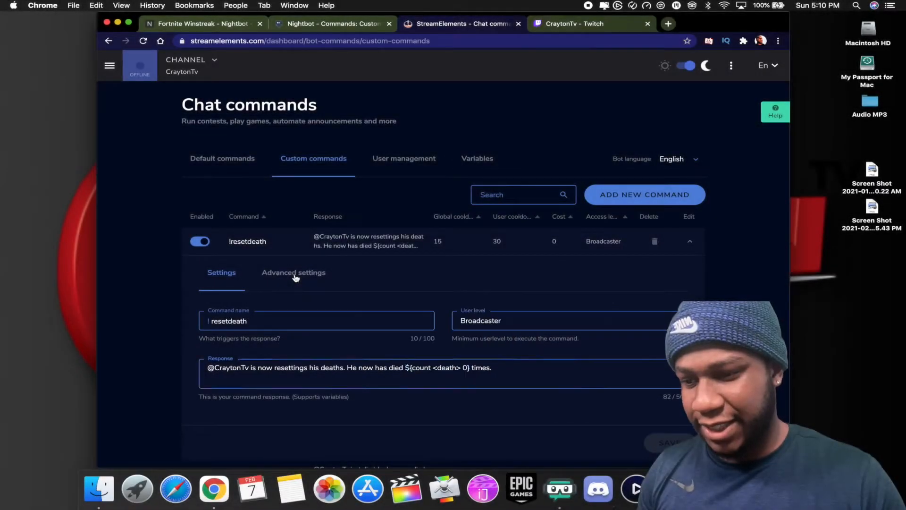
pyautogui.click(294, 274)
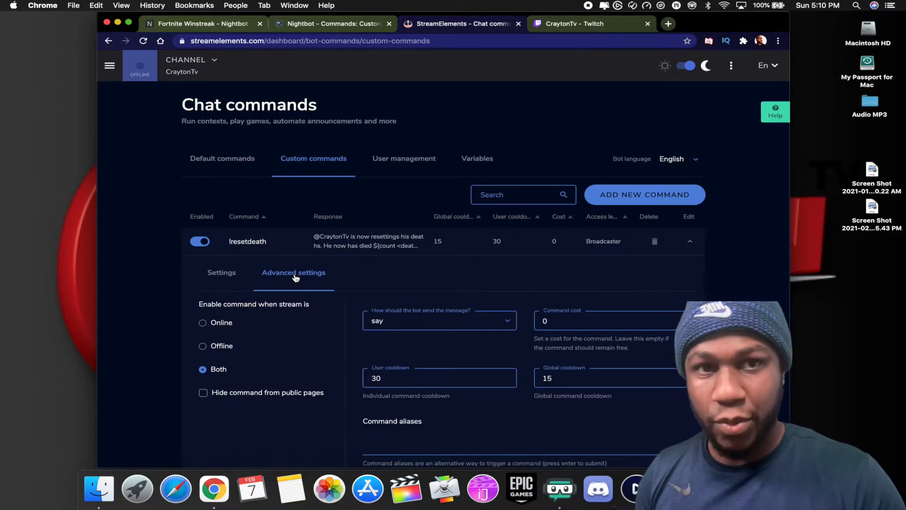
pyautogui.click(298, 245)
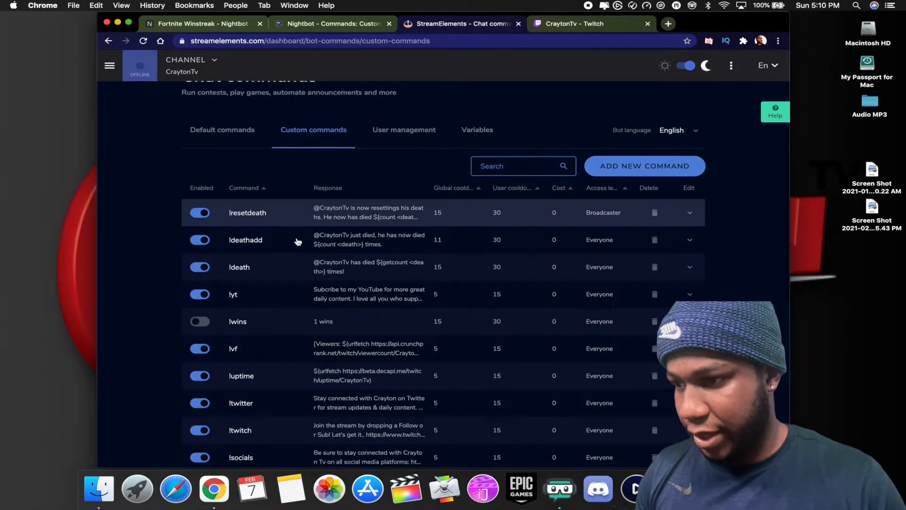
# - Inspect the name, user level and response of the !deathadd and !death commands one after the other
pyautogui.click(293, 238)
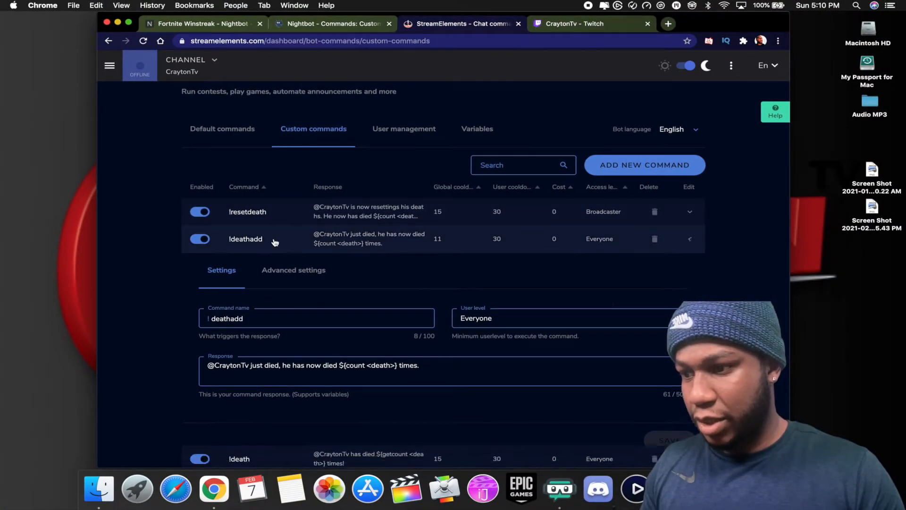
pyautogui.click(258, 236)
pyautogui.click(269, 271)
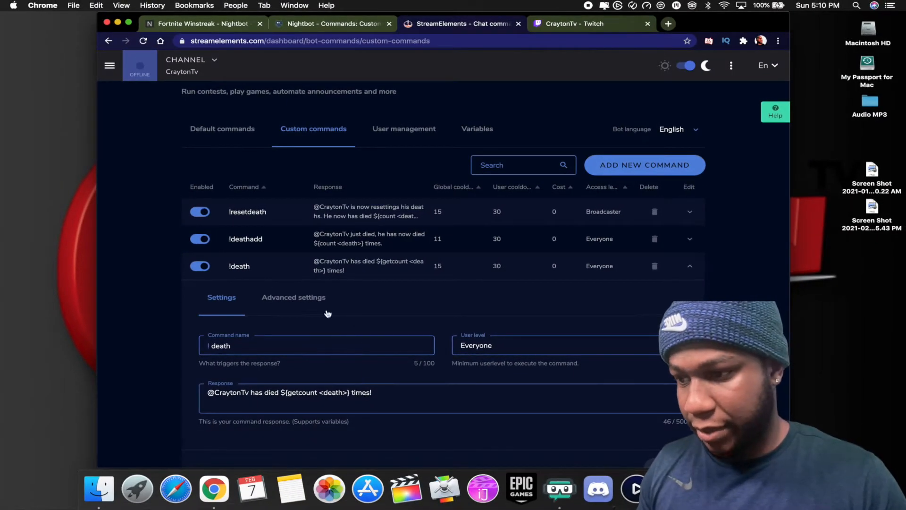
pyautogui.click(246, 265)
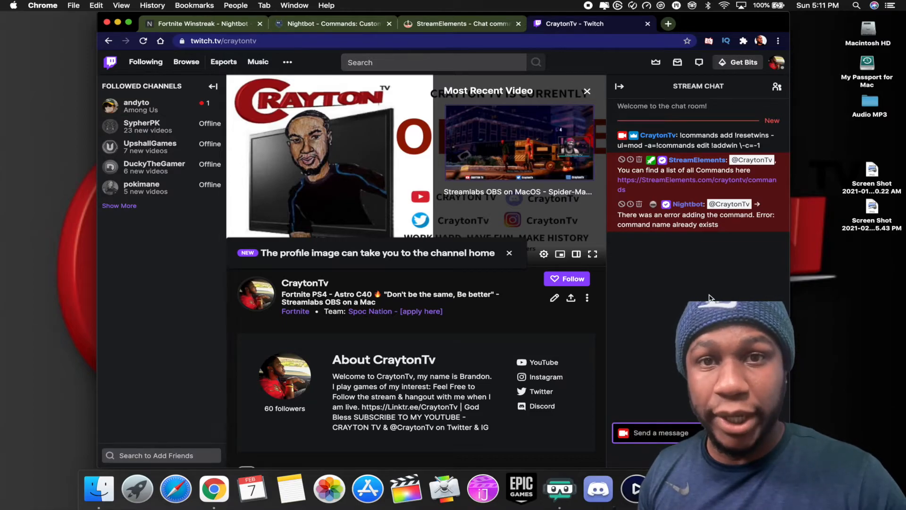
# - Return to the StreamElements custom commands and expand the !resetdeath command's settings
pyautogui.click(441, 25)
pyautogui.click(293, 162)
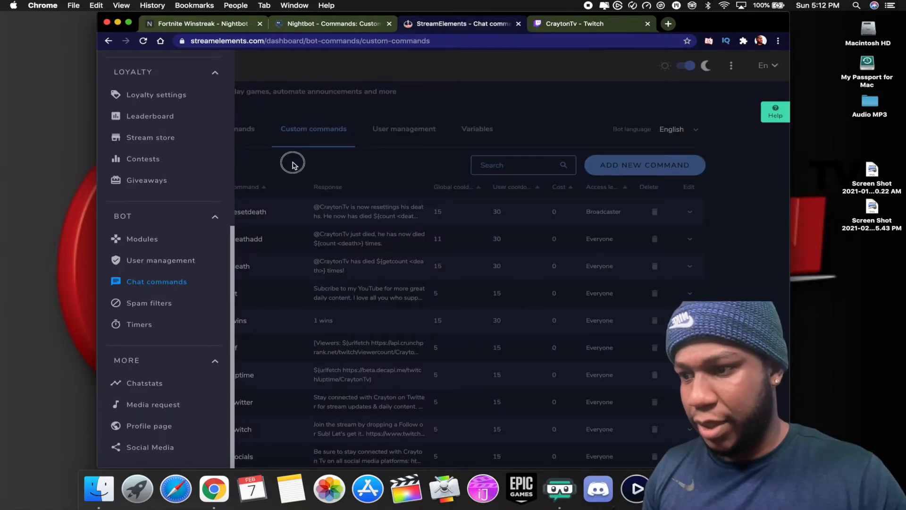
pyautogui.click(279, 215)
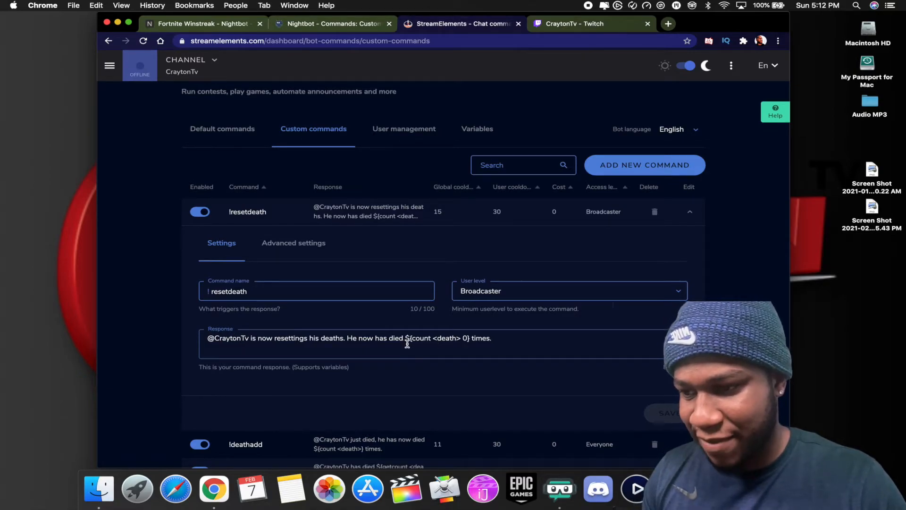
# - Collapse the !resetdeath entry and check the settings of the !deathadd and !death commands below it
pyautogui.click(297, 210)
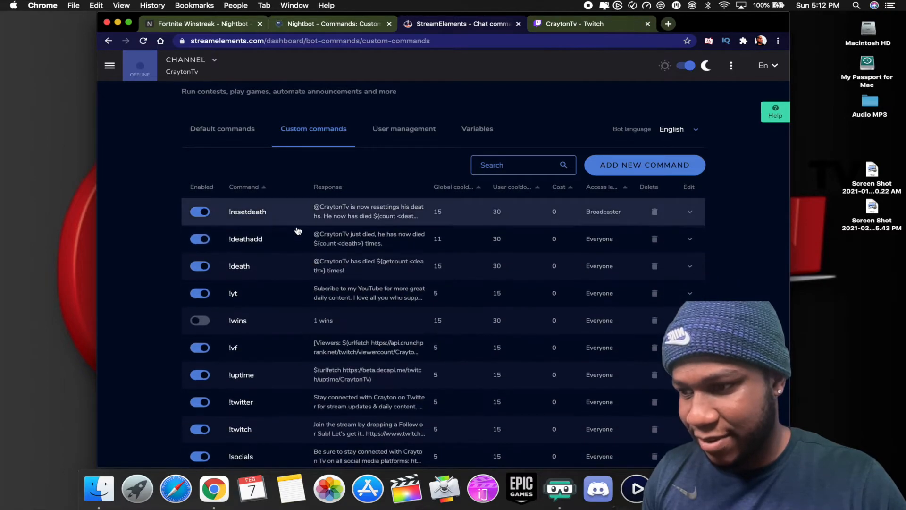
pyautogui.click(299, 240)
pyautogui.click(291, 250)
pyautogui.click(280, 265)
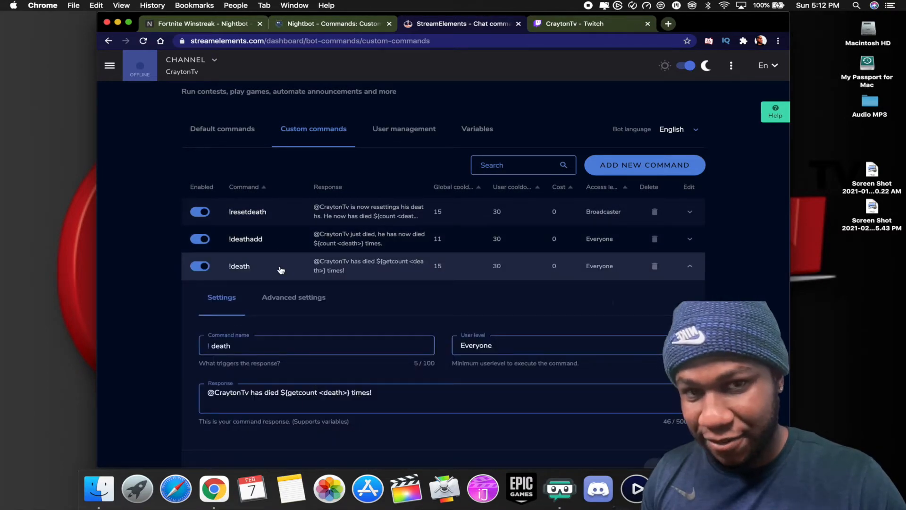
# - Return to the Fortnite Winstreak forum post and go over its !wins, !addwin and !resetwins command lines by highlighting each
pyautogui.click(211, 24)
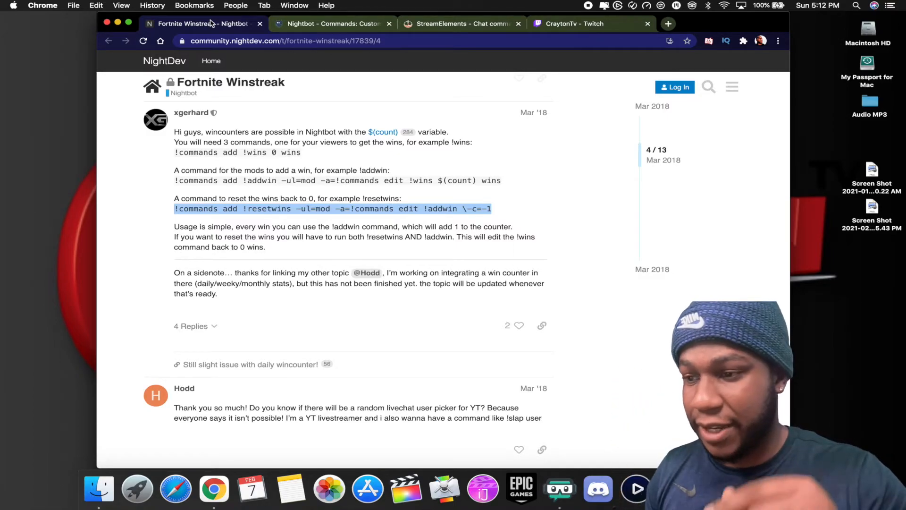
pyautogui.moveTo(173, 157); pyautogui.dragTo(296, 153)
pyautogui.moveTo(174, 180); pyautogui.dragTo(273, 181)
pyautogui.moveTo(173, 208); pyautogui.dragTo(287, 208)
pyautogui.click(143, 194)
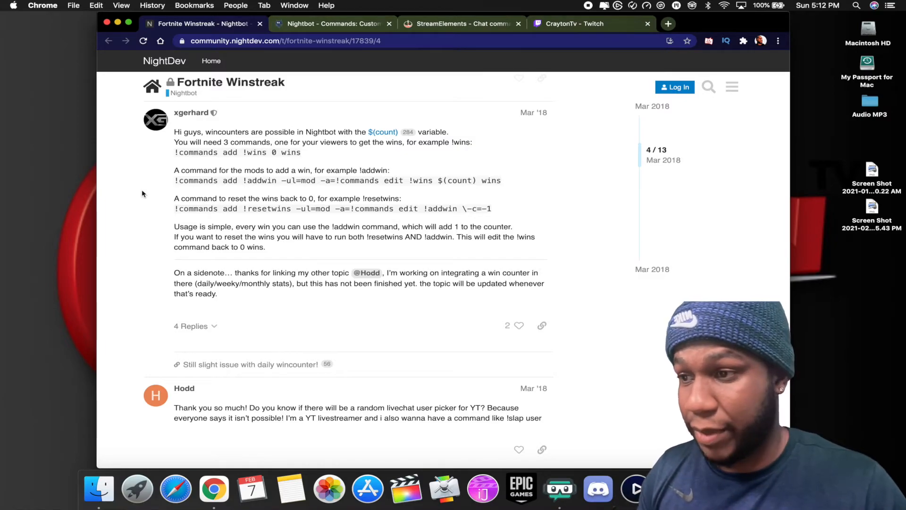
# - Close the browser window, switch to Streamlabs OBS and expand the stream chat beside the In Game scene
pyautogui.click(106, 23)
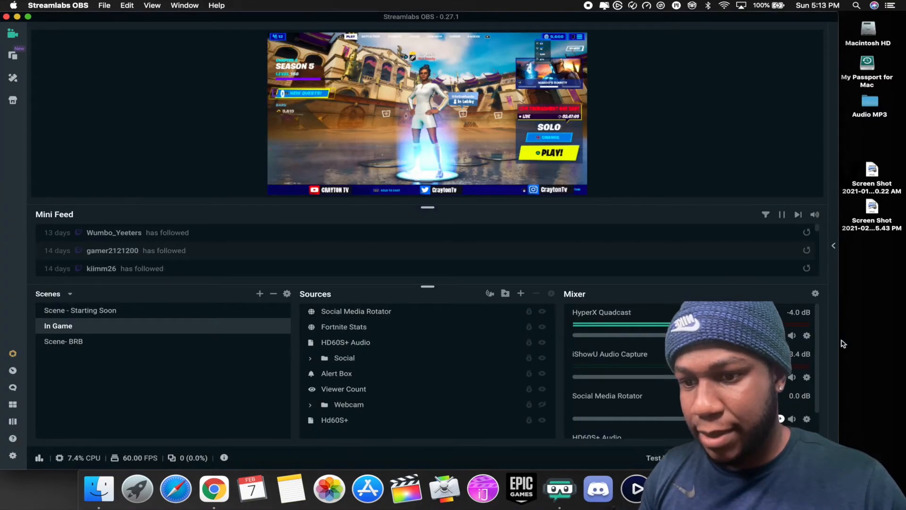
pyautogui.click(833, 246)
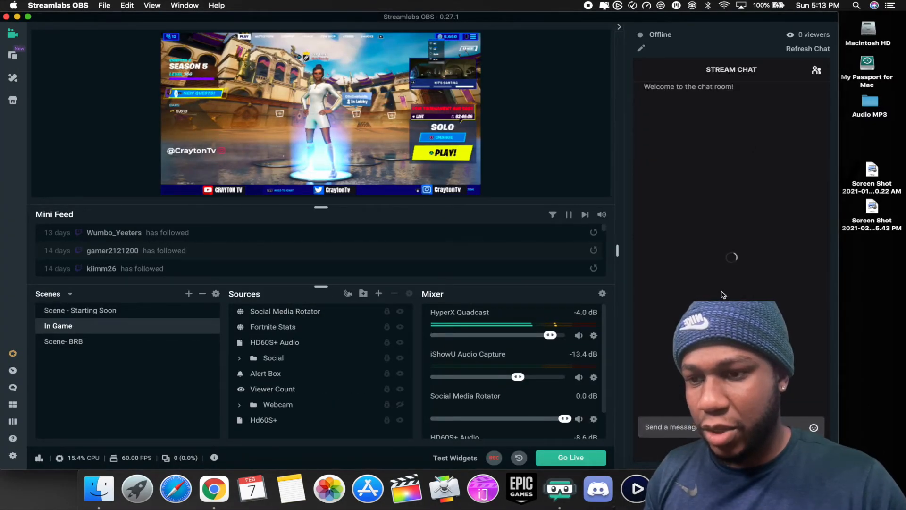